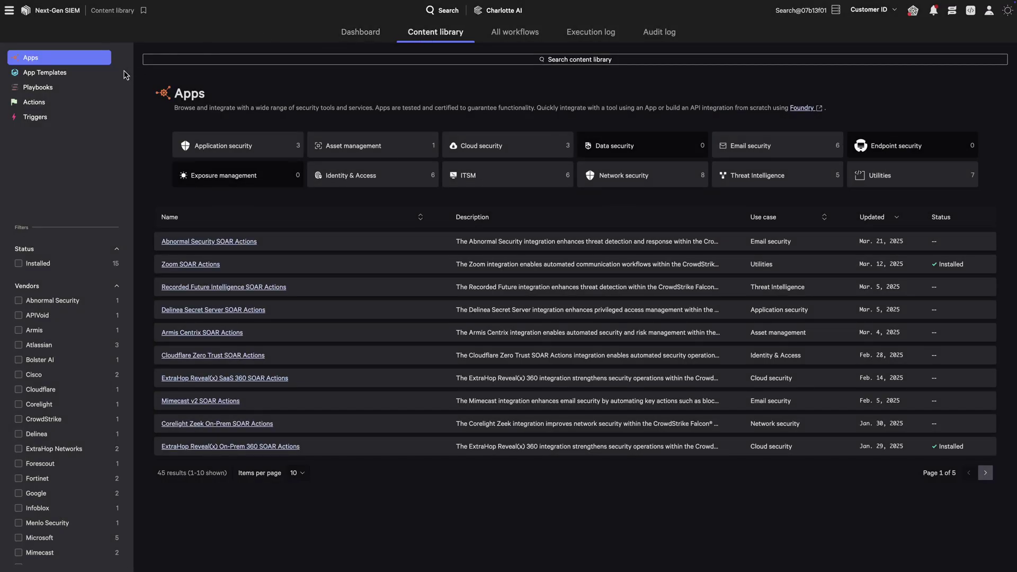
- Browse the content library's App Templates, Playbooks and Actions, then return to the Apps list
{"action": "left_click", "coordinate": [49, 73]}
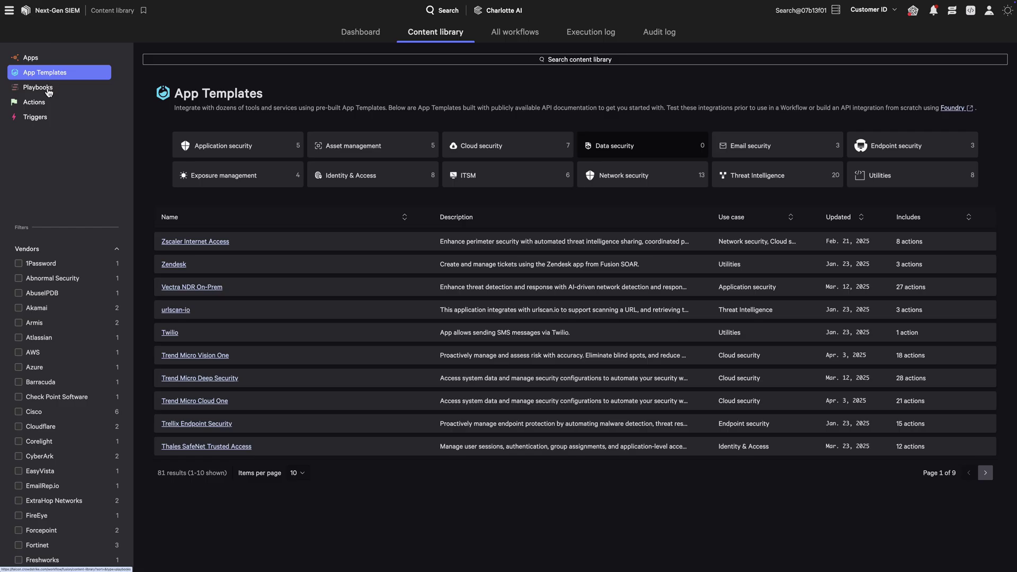
{"action": "left_click", "coordinate": [49, 92]}
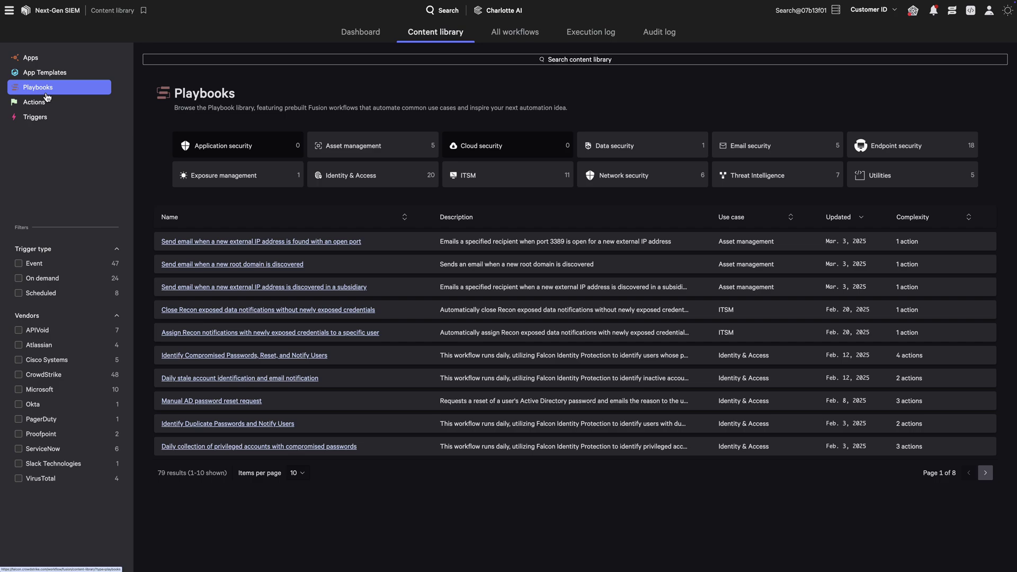
{"action": "left_click", "coordinate": [41, 108]}
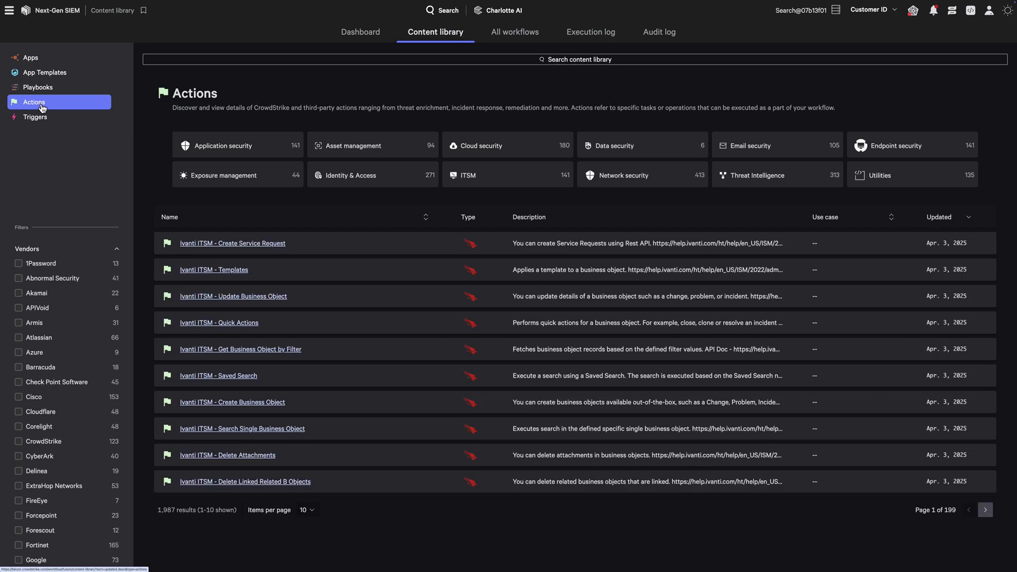
{"action": "left_click", "coordinate": [37, 63]}
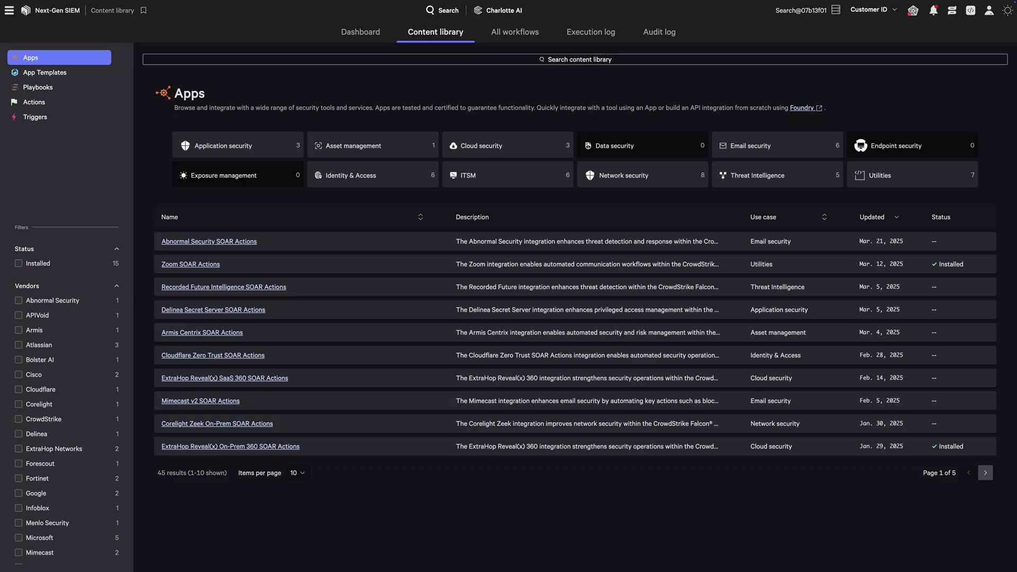
- Filter apps to the Mimecast vendor and expand the Block Sender for a Recipient schemas
{"action": "left_click", "coordinate": [35, 559]}
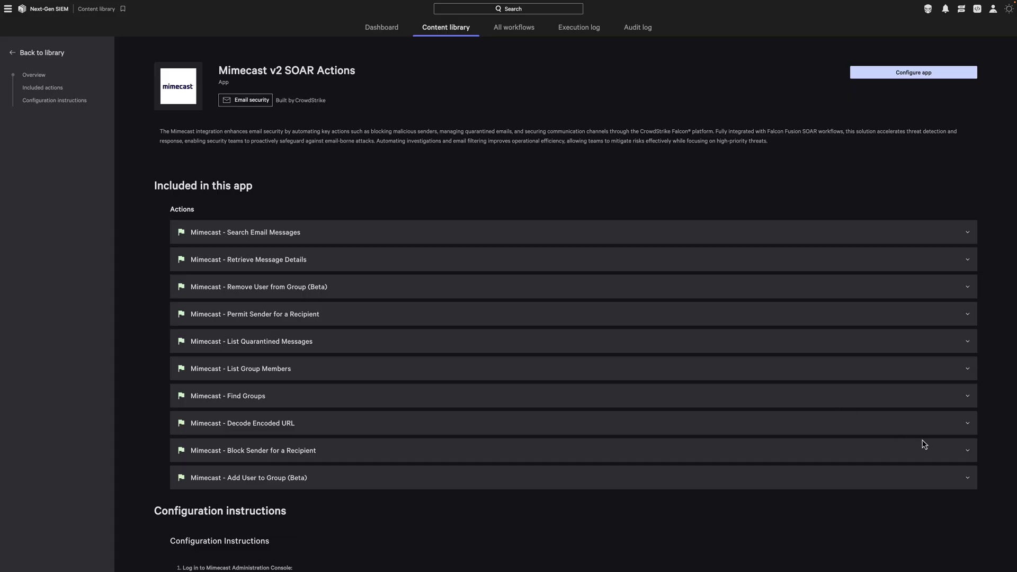
{"action": "left_click", "coordinate": [968, 451]}
{"action": "scroll", "coordinate": [977, 429], "scroll_direction": "down", "scroll_amount": 3}
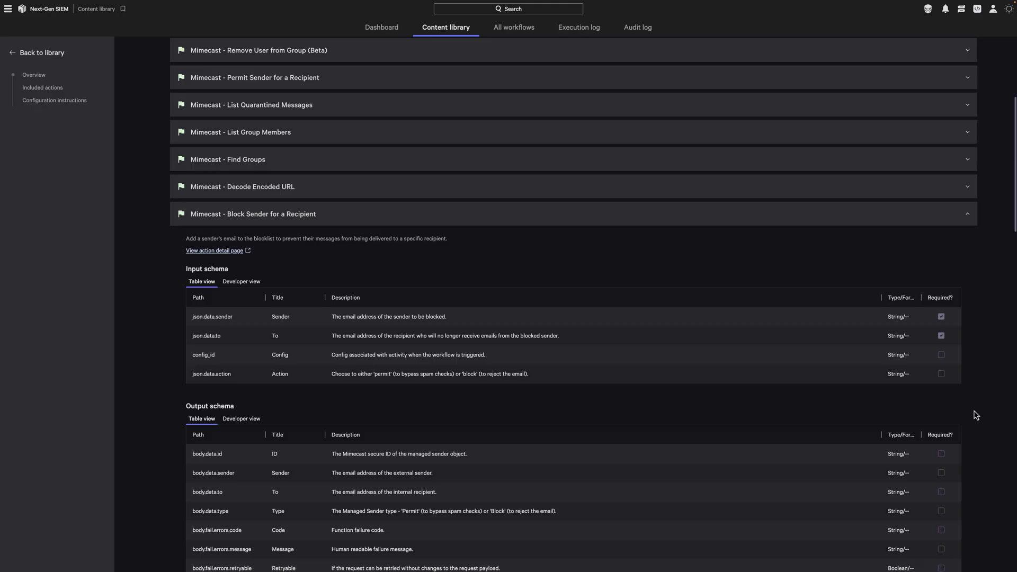
{"action": "scroll", "coordinate": [965, 349], "scroll_direction": "down", "scroll_amount": 1}
{"action": "scroll", "coordinate": [966, 350], "scroll_direction": "up", "scroll_amount": 2}
{"action": "scroll", "coordinate": [968, 352], "scroll_direction": "up", "scroll_amount": 2}
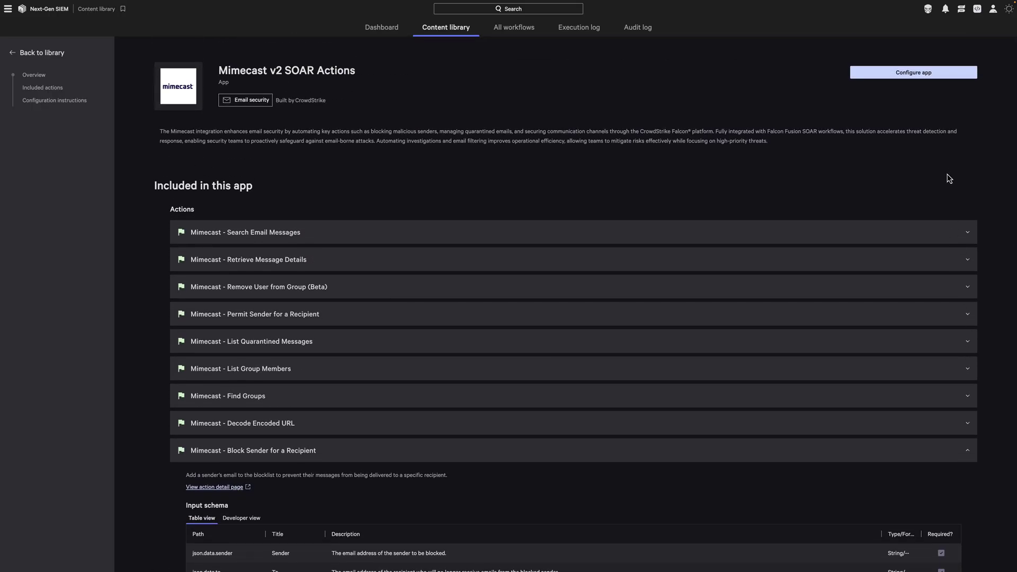
- View the Mimecast v2 SOAR Actions listing in the CrowdStrike Store with its actions and details
{"action": "left_click", "coordinate": [926, 76]}
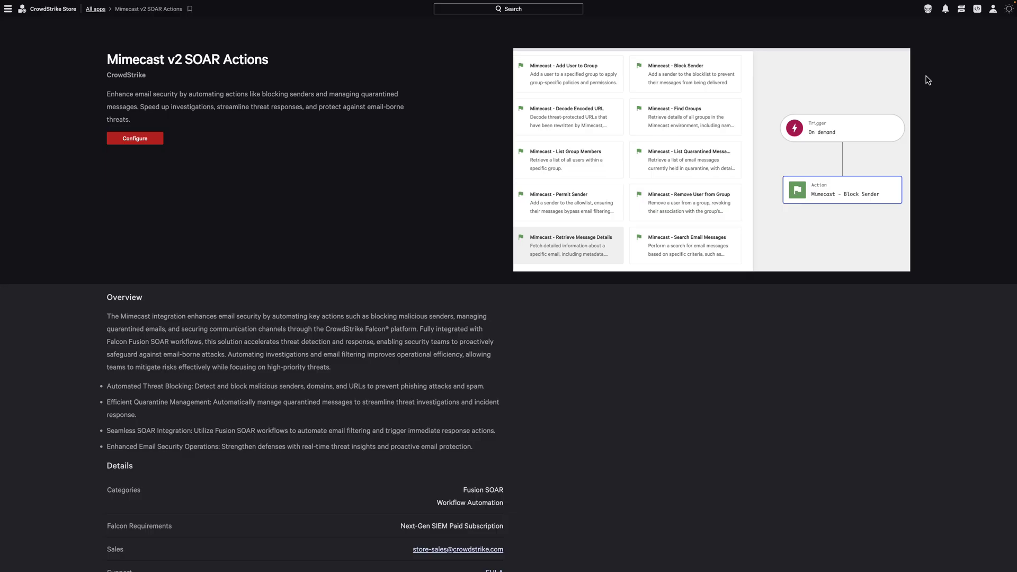